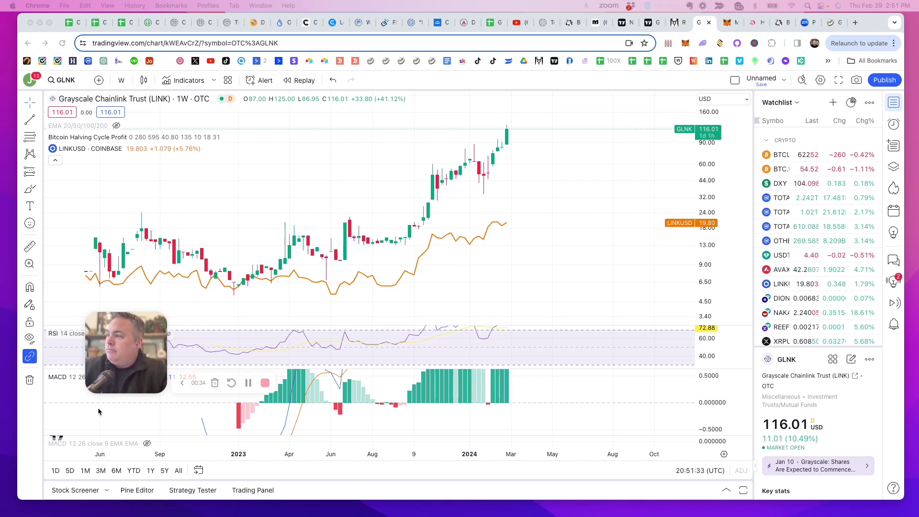
- Measure the percentage gap between the LINKUSD line and the GLNK candles in November 2023
{"action": "left_click", "coordinate": [30, 245]}
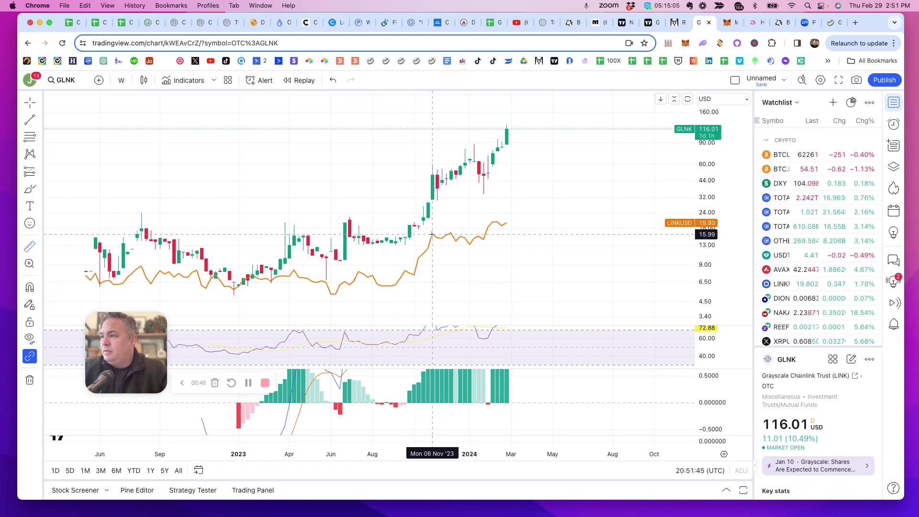
{"action": "left_click", "coordinate": [432, 235]}
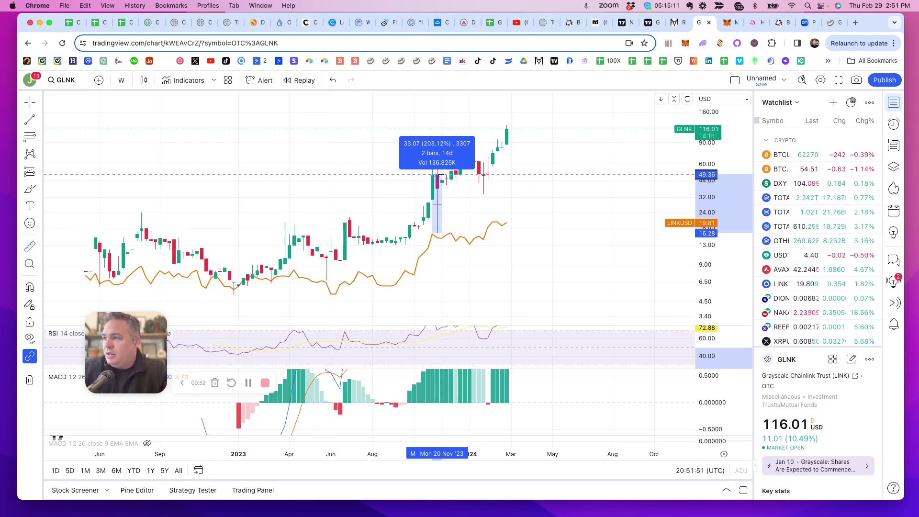
{"action": "left_click", "coordinate": [442, 174]}
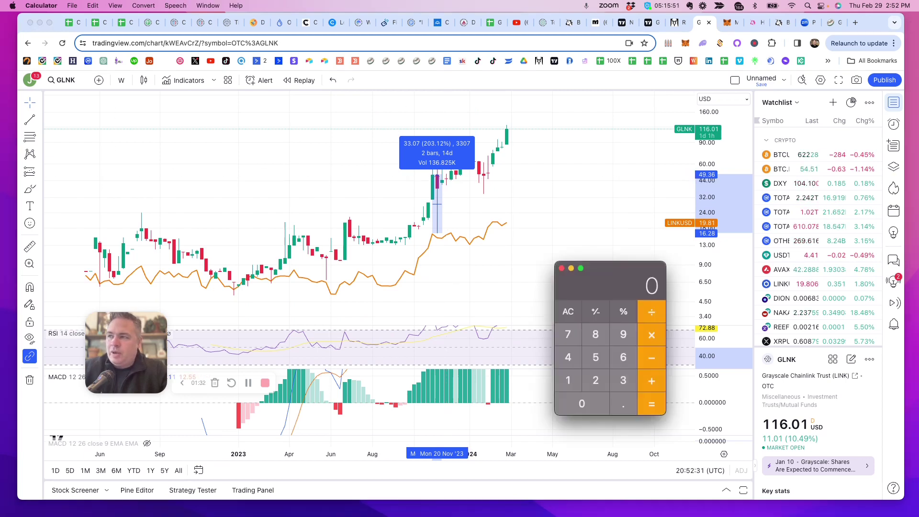
- Measure the percentage gap from the LINKUSD line up to the GLNK price at the latest weekly bar
{"action": "left_click", "coordinate": [27, 243]}
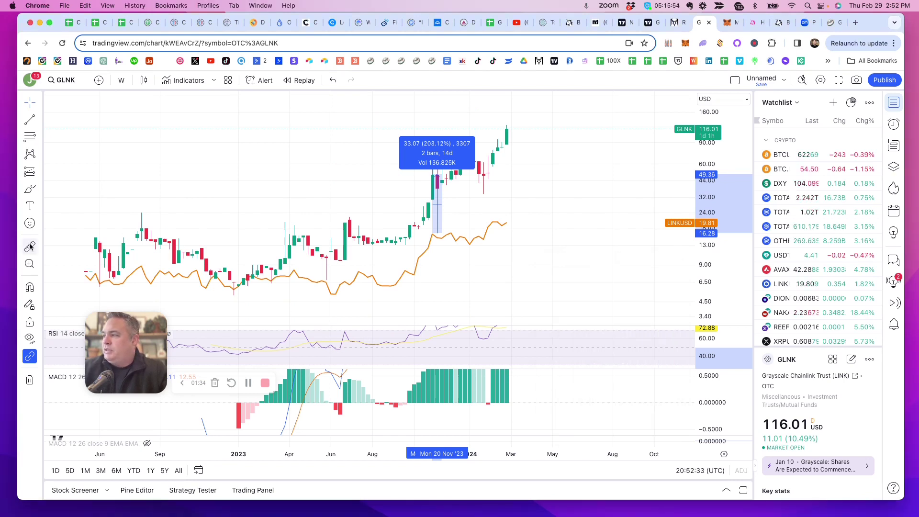
{"action": "left_click", "coordinate": [506, 221]}
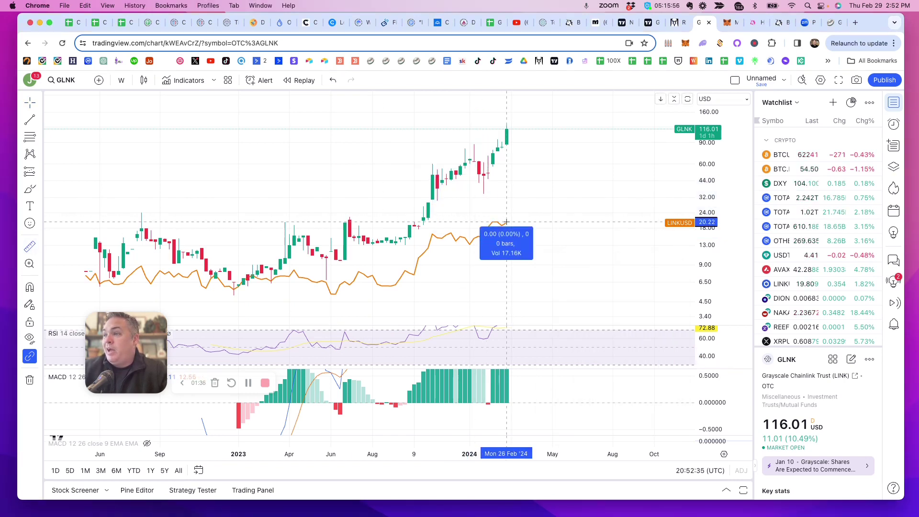
{"action": "left_click", "coordinate": [530, 129]}
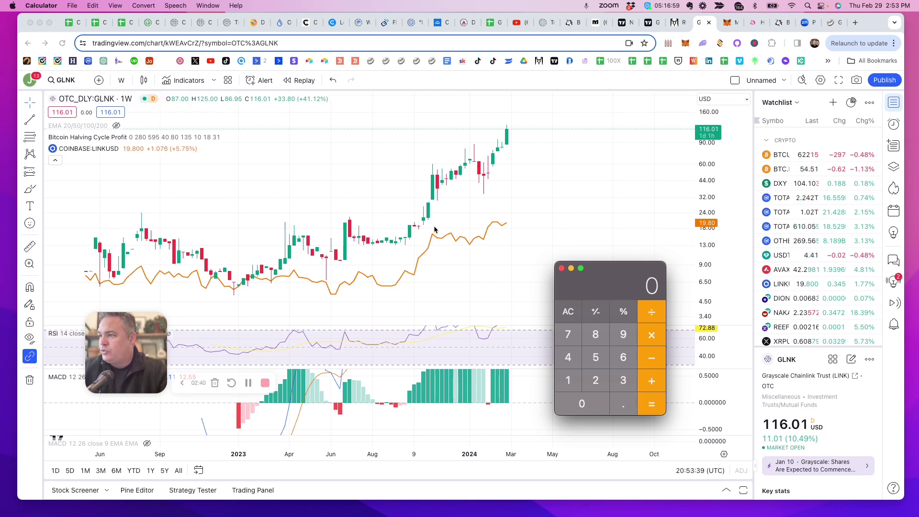
- Measure the rise of the LINKUSD line from 9 October to 6 November 2023
{"action": "left_click", "coordinate": [31, 247]}
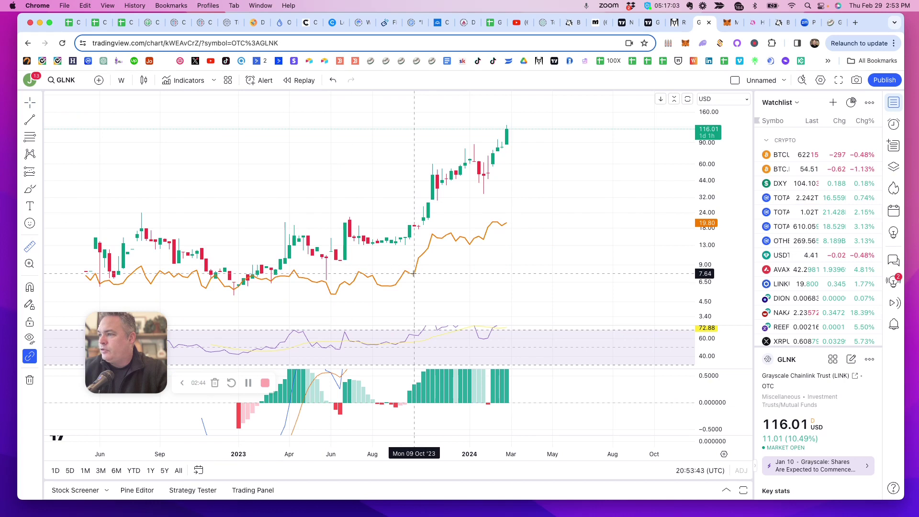
{"action": "left_click_drag", "start_coordinate": [426, 262], "coordinate": [431, 235]}
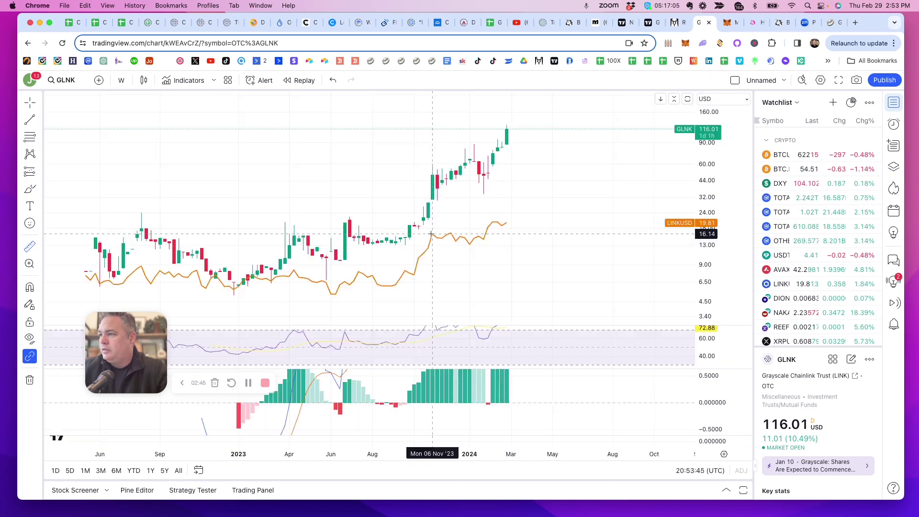
{"action": "left_click", "coordinate": [29, 246]}
{"action": "left_click", "coordinate": [414, 274]}
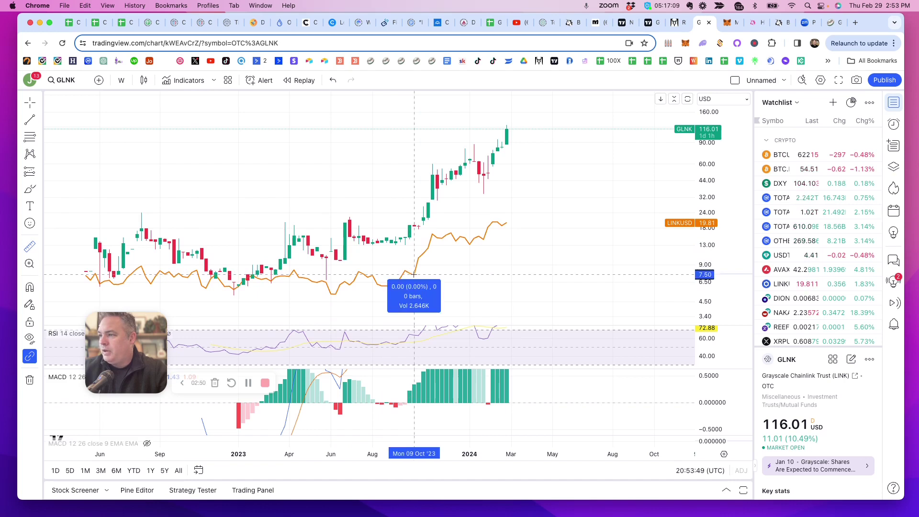
{"action": "left_click", "coordinate": [433, 234]}
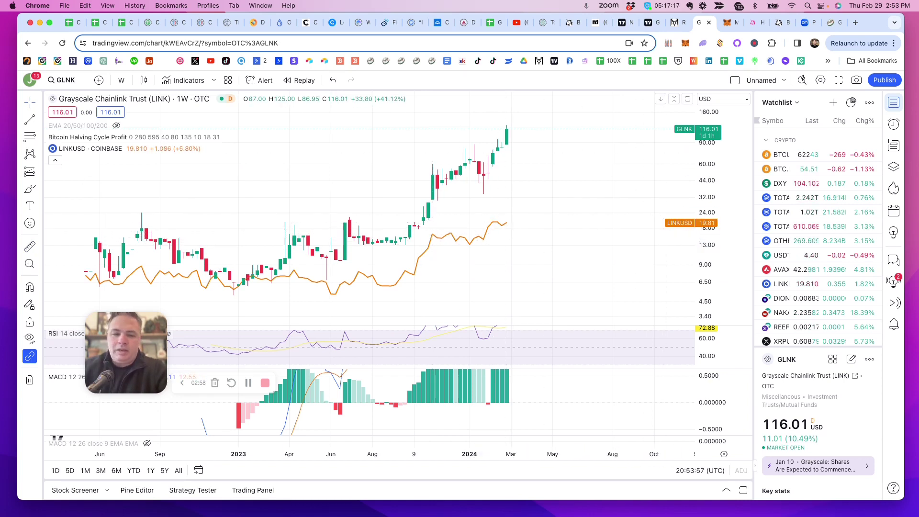
- Open the Calculator and multiply the LINK price of 19.81 by 2.5
{"action": "key", "text": "XF86Calculator"}
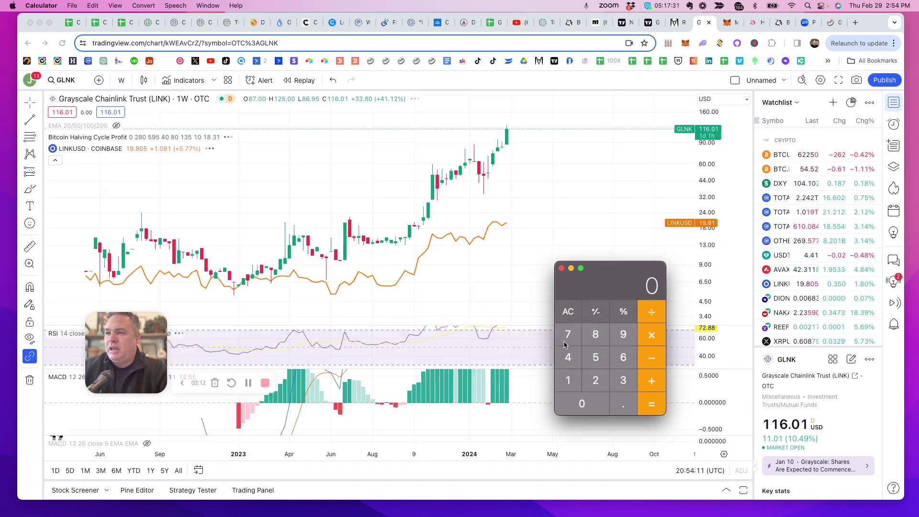
{"action": "left_click", "coordinate": [568, 381]}
{"action": "left_click", "coordinate": [622, 335]}
{"action": "left_click", "coordinate": [623, 404]}
{"action": "left_click", "coordinate": [596, 334]}
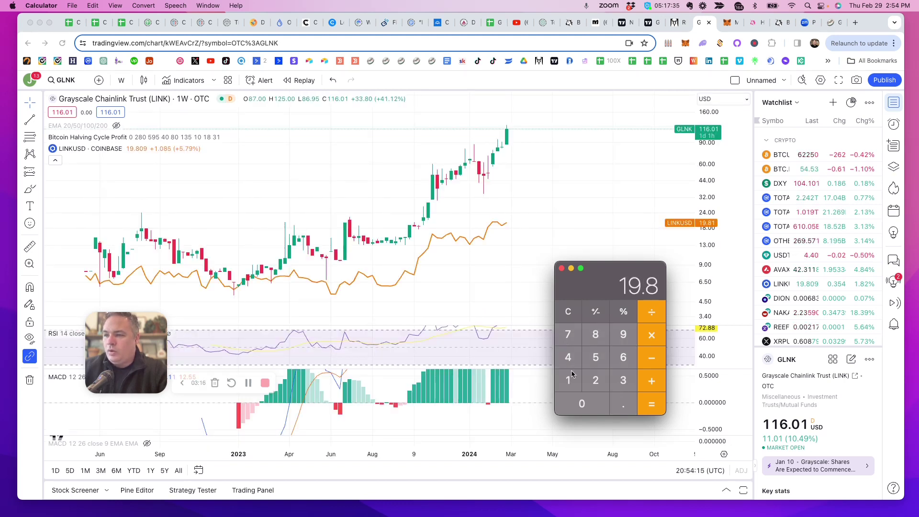
{"action": "left_click", "coordinate": [570, 381]}
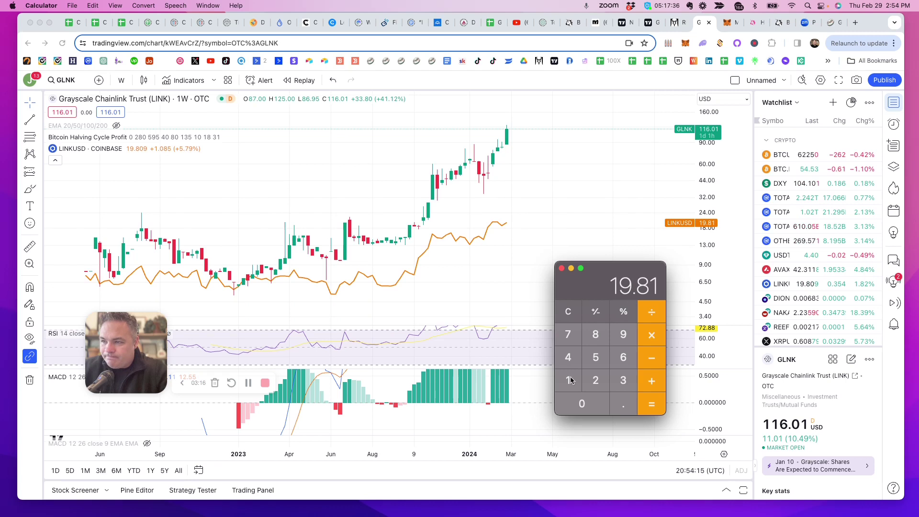
{"action": "left_click", "coordinate": [601, 382]}
{"action": "left_click", "coordinate": [622, 403]}
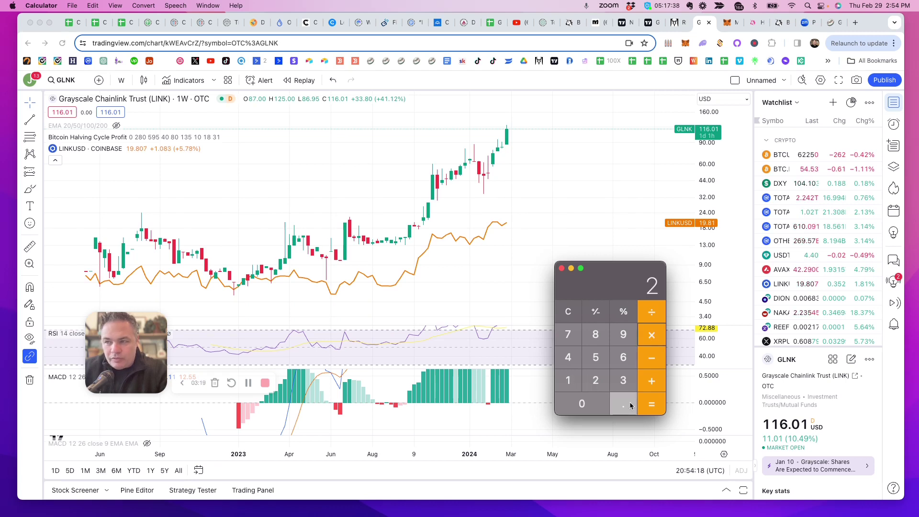
{"action": "left_click", "coordinate": [589, 357]}
{"action": "left_click", "coordinate": [656, 408]}
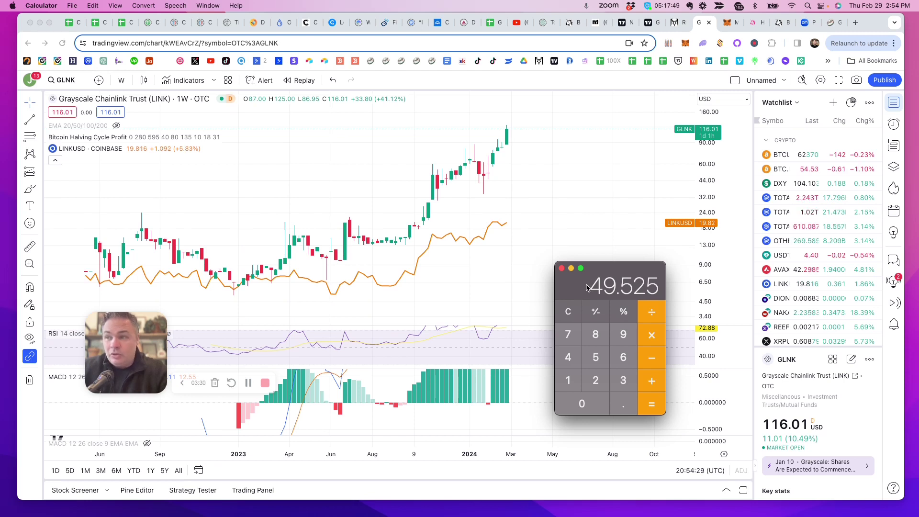
- Clear the calculator and multiply 19.81 by 2
{"action": "left_click", "coordinate": [569, 319]}
{"action": "left_click", "coordinate": [569, 392]}
{"action": "left_click", "coordinate": [623, 335]}
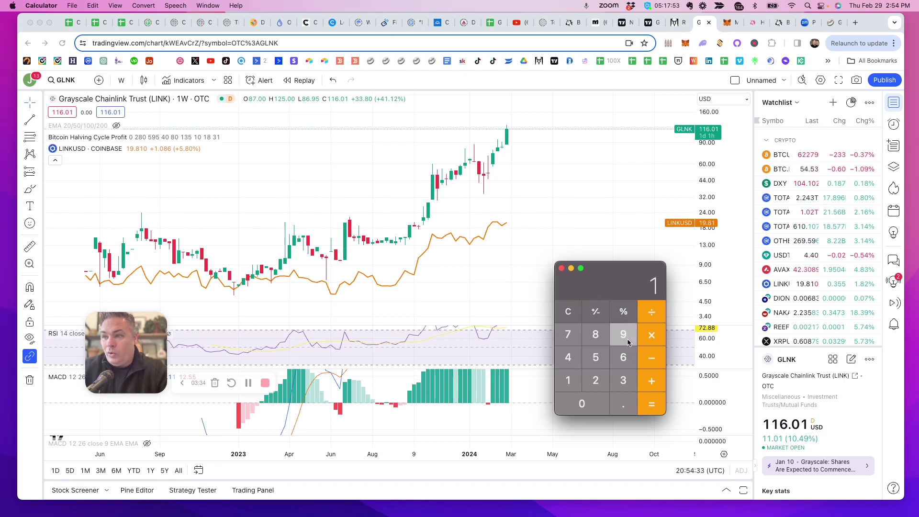
{"action": "left_click", "coordinate": [627, 407]}
{"action": "left_click", "coordinate": [596, 335]}
{"action": "left_click", "coordinate": [571, 385]}
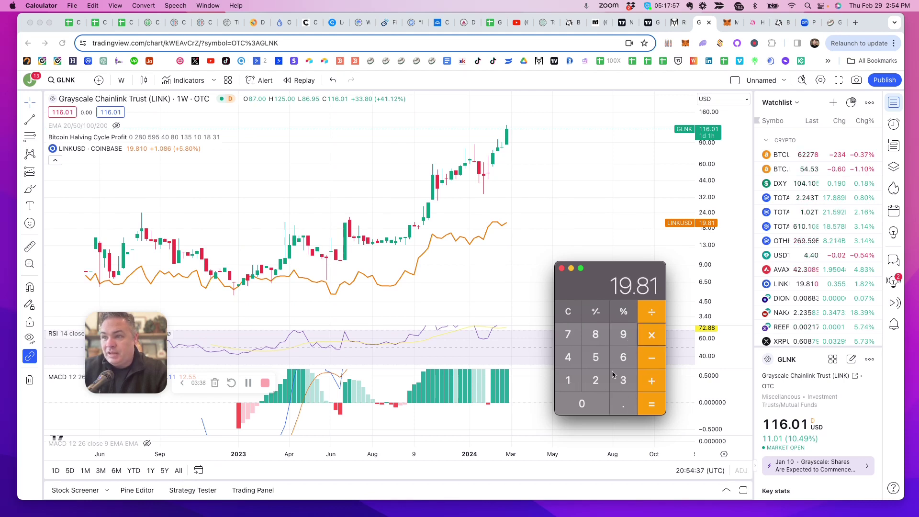
{"action": "left_click", "coordinate": [595, 379]}
{"action": "left_click", "coordinate": [653, 406]}
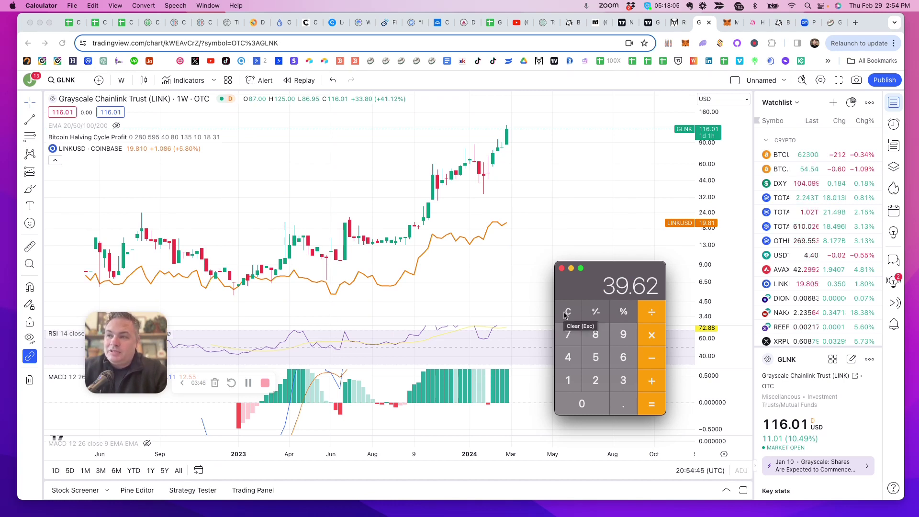
- Return to the TradingView chart and change its symbol to LINKUSD on Coinbase
{"action": "left_click", "coordinate": [70, 81]}
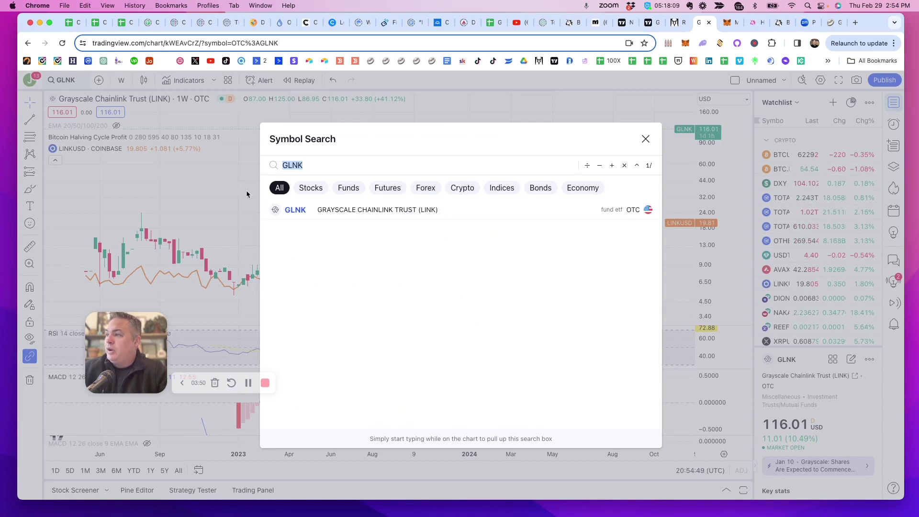
{"action": "type", "text": "LINK"}
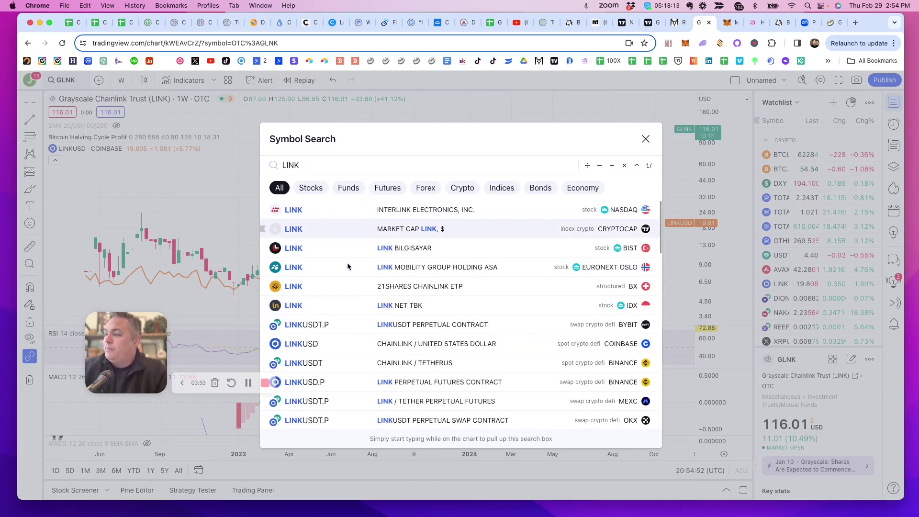
{"action": "scroll", "coordinate": [348, 266], "scroll_direction": "down", "scroll_amount": 3}
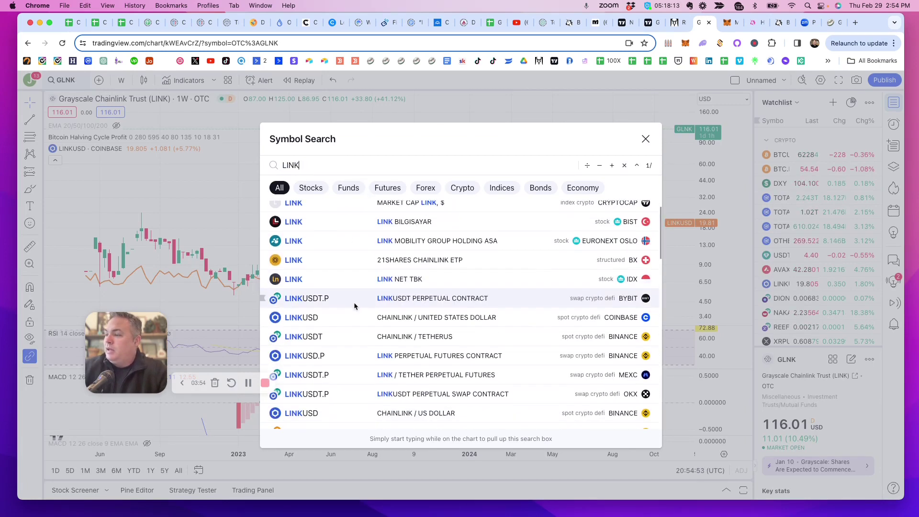
{"action": "left_click", "coordinate": [325, 288]}
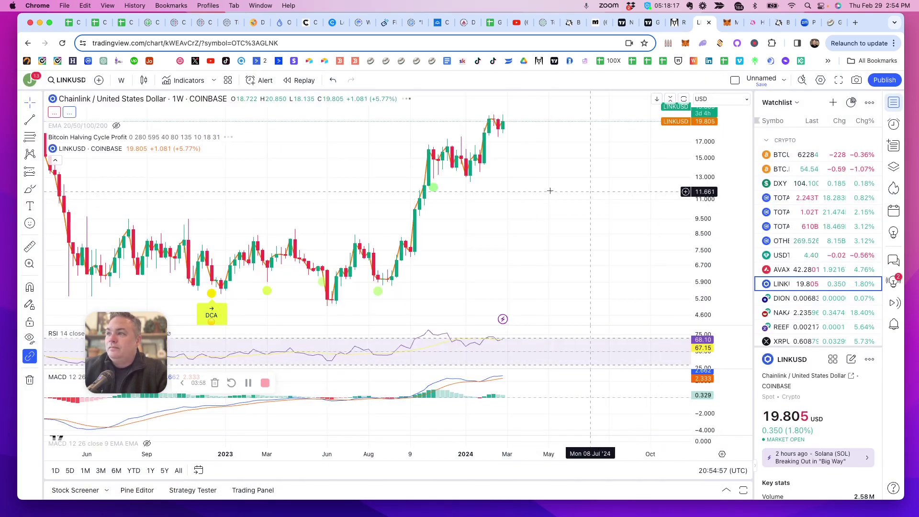
- Examine the full LINKUSD weekly history since 2018 with its halving-cycle markers and room for future years
{"action": "scroll", "coordinate": [492, 210], "scroll_direction": "down", "scroll_amount": 5}
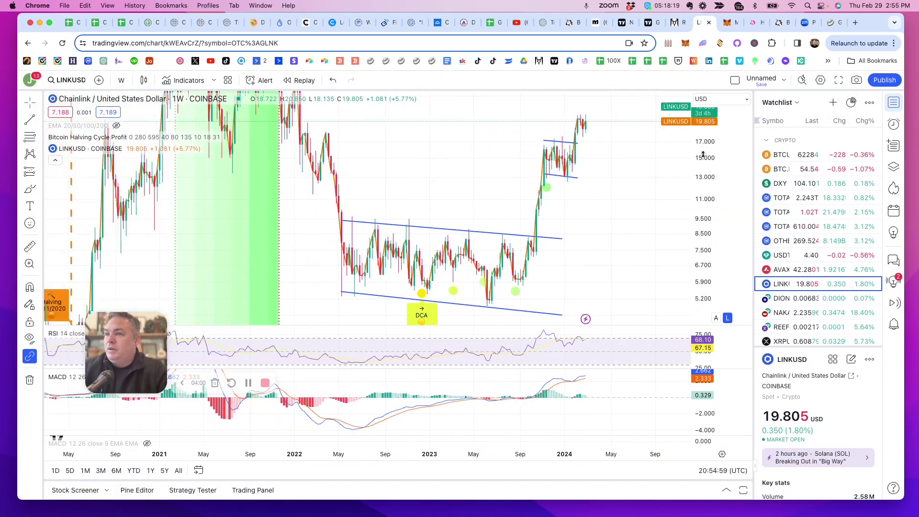
{"action": "scroll", "coordinate": [700, 233], "scroll_direction": "down", "scroll_amount": 5}
{"action": "scroll", "coordinate": [591, 181], "scroll_direction": "down", "scroll_amount": 4}
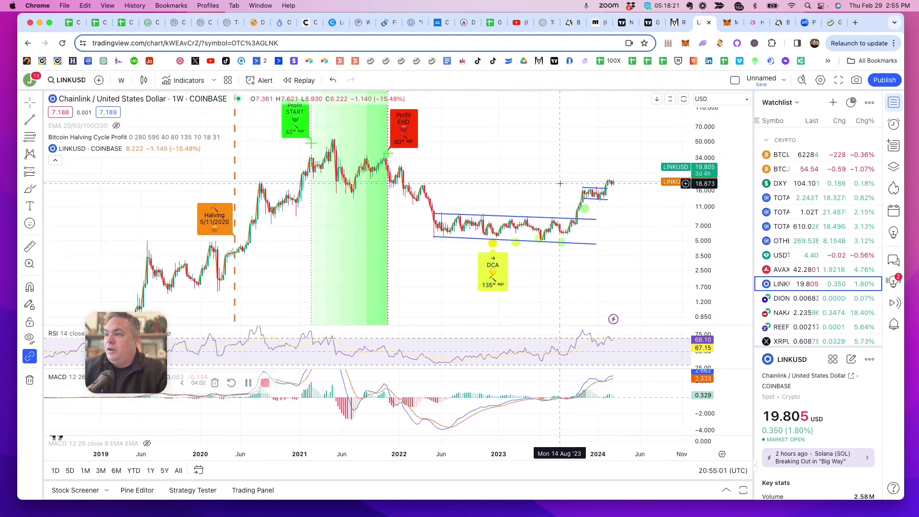
{"action": "scroll", "coordinate": [699, 154], "scroll_direction": "down", "scroll_amount": 5}
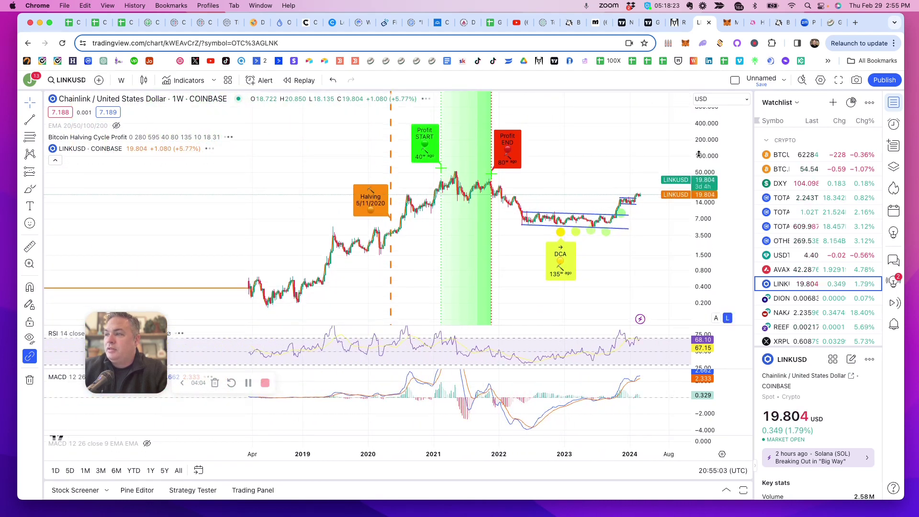
{"action": "scroll", "coordinate": [596, 144], "scroll_direction": "down", "scroll_amount": 4}
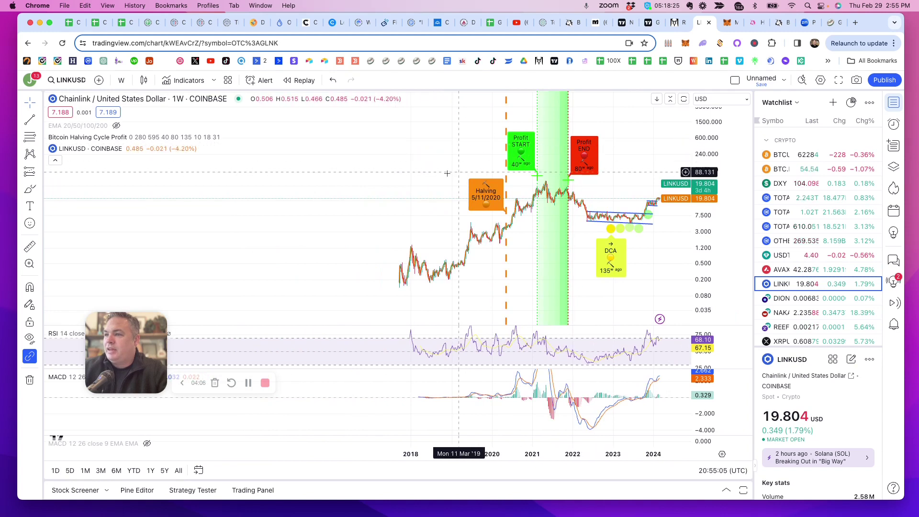
{"action": "left_click_drag", "start_coordinate": [424, 188], "coordinate": [227, 207]}
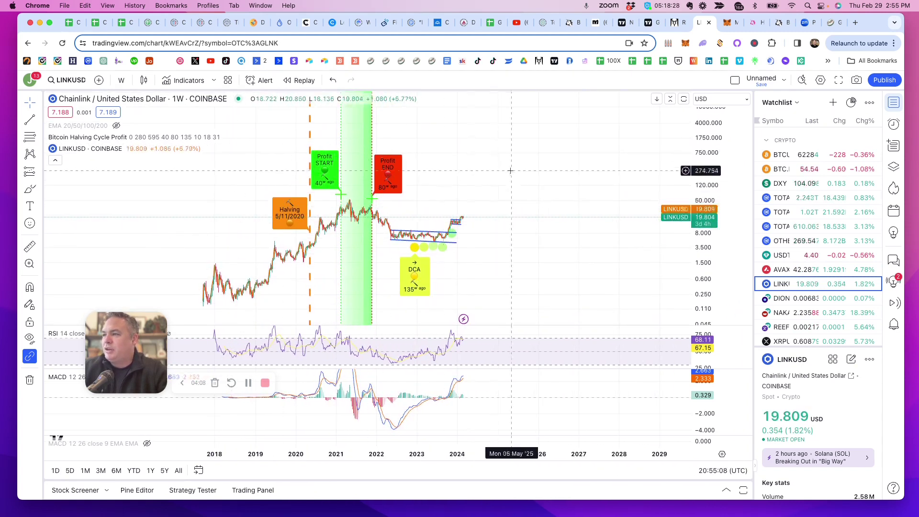